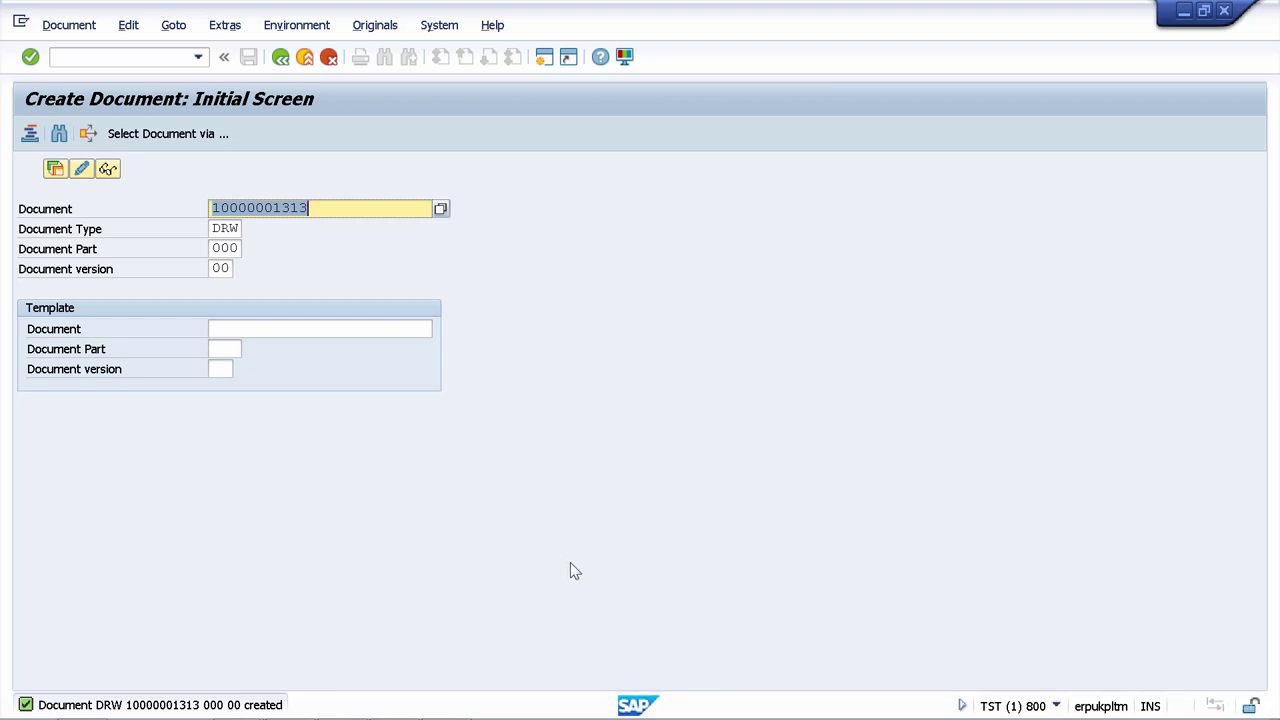
Switch from creating to changing the document, and return to the SAP Easy Access screen
left_click(62, 27)
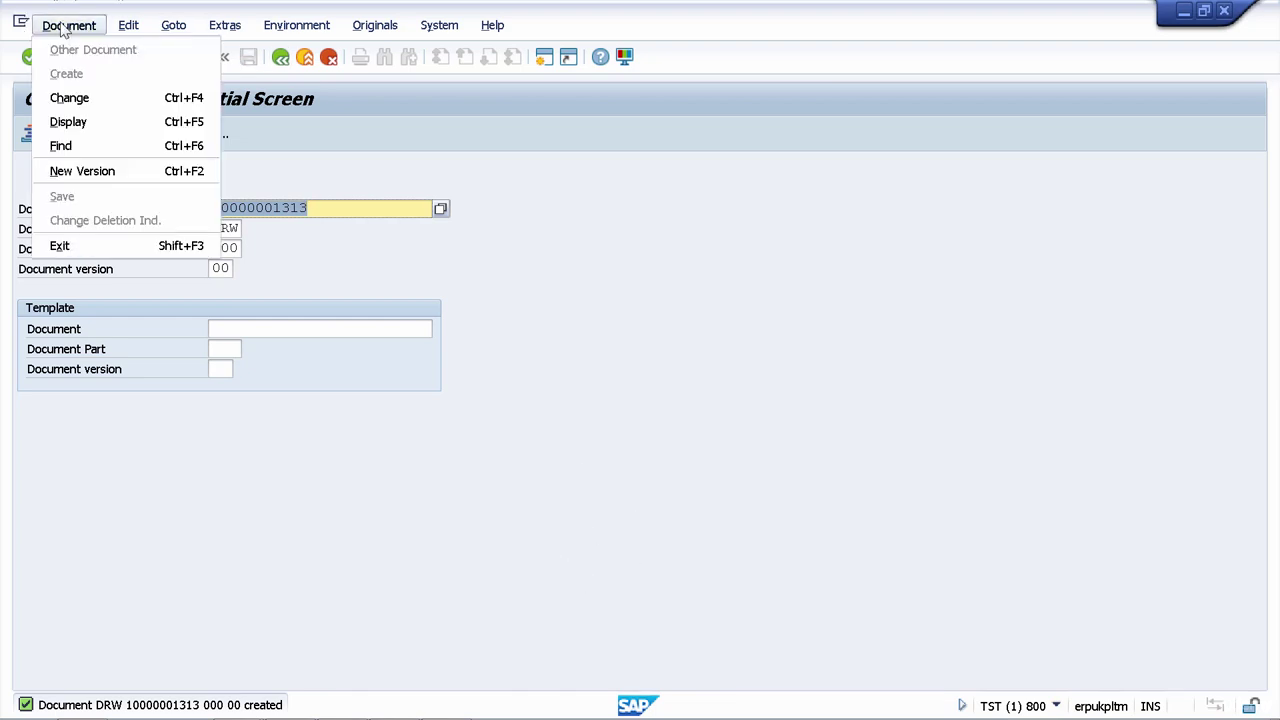
left_click(86, 100)
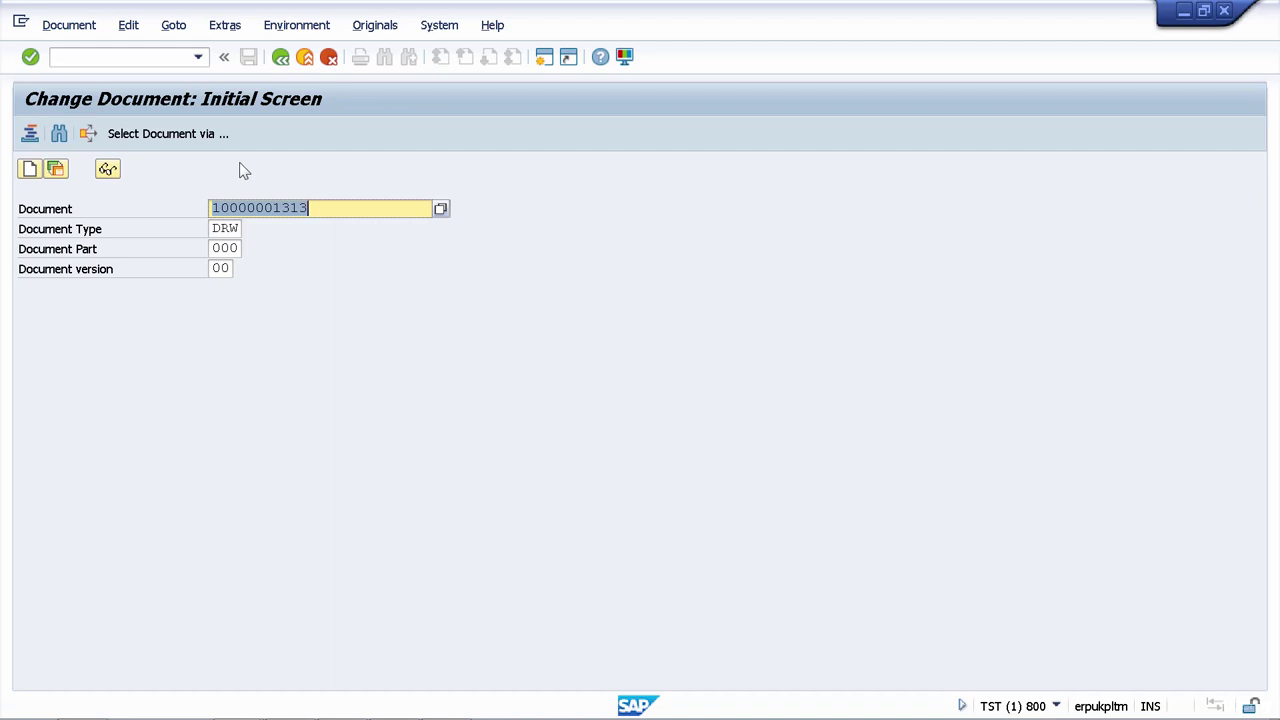
left_click(281, 58)
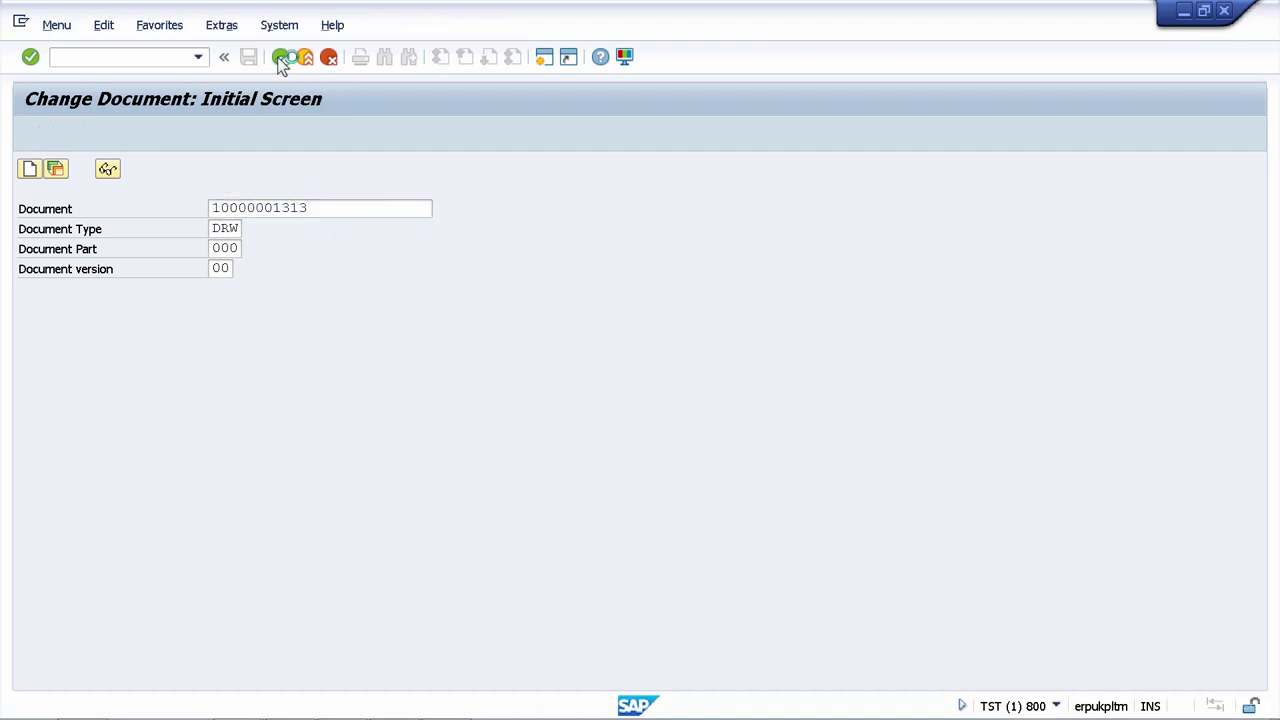
Start the CV02N - Change transaction for documents in the Document Management System under Logistics, Central Functions
left_click(52, 133)
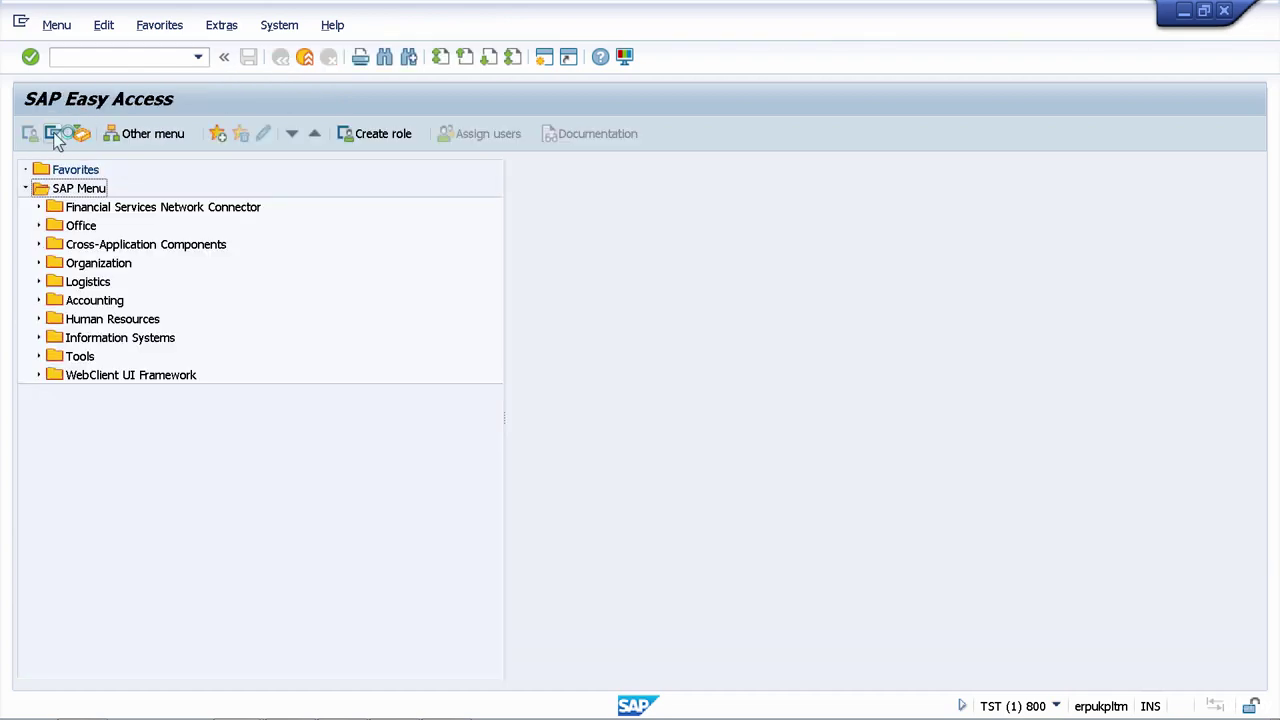
left_click(54, 285)
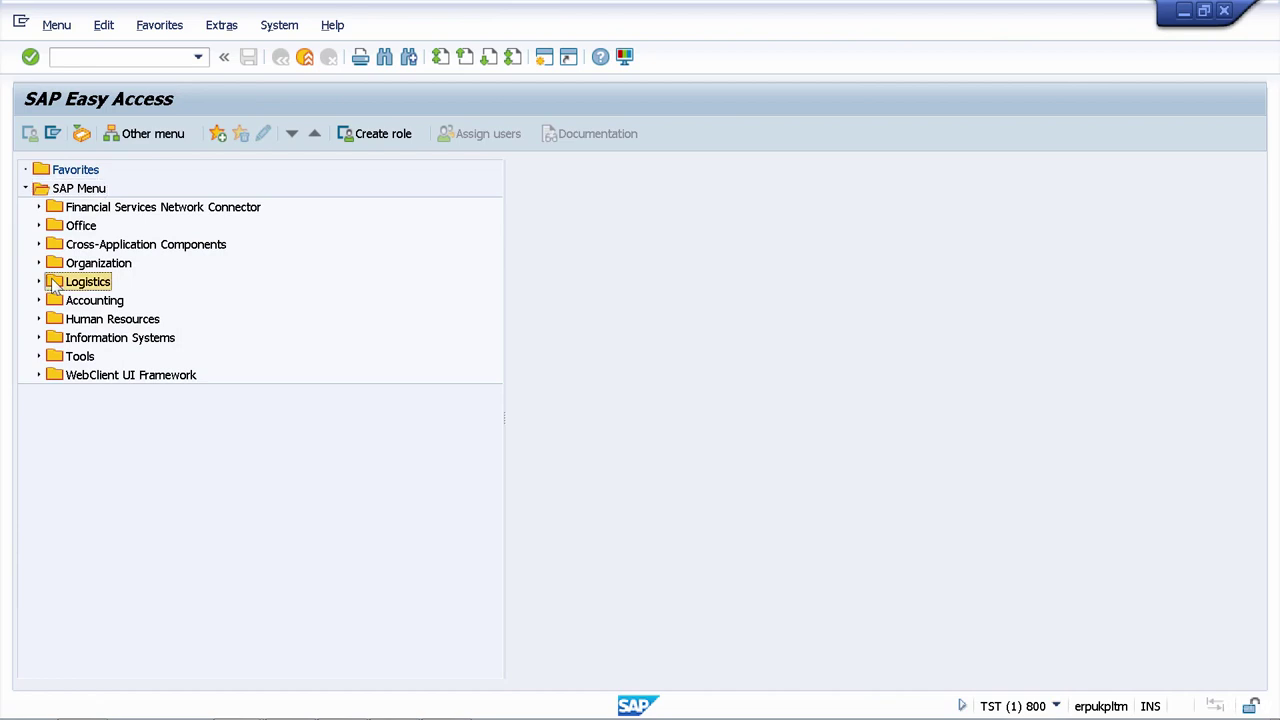
left_click(39, 282)
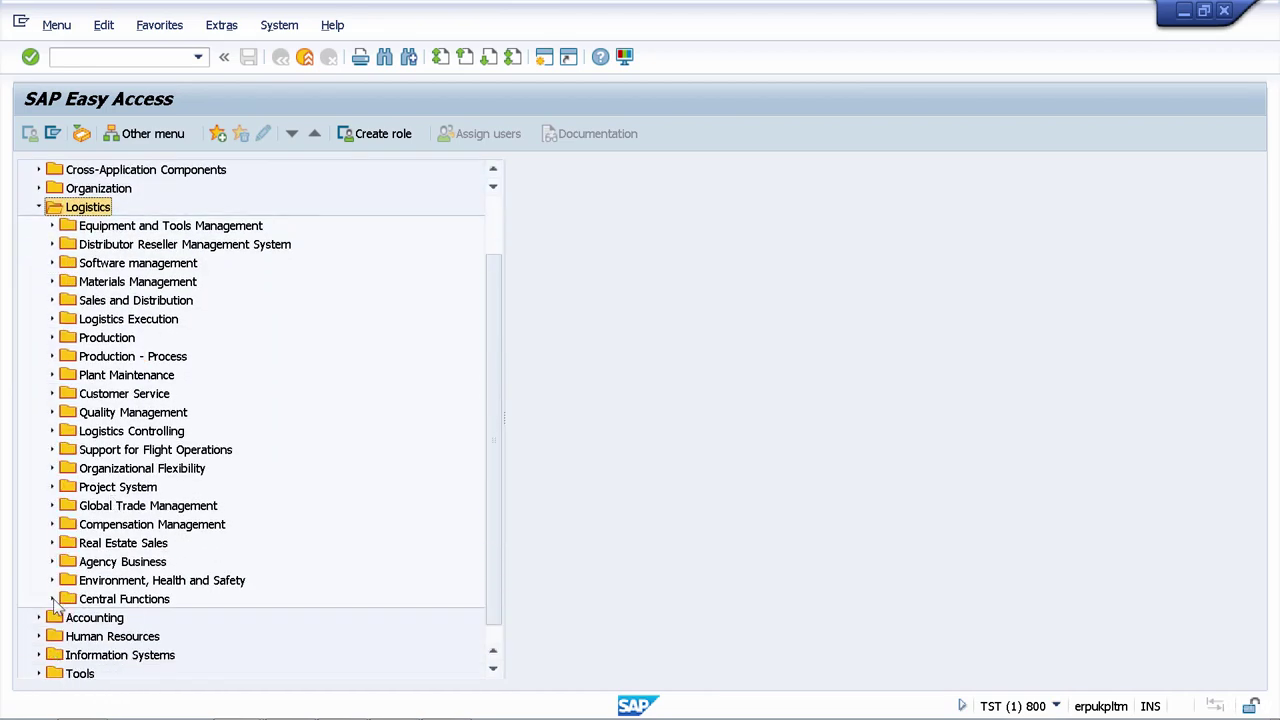
left_click(53, 599)
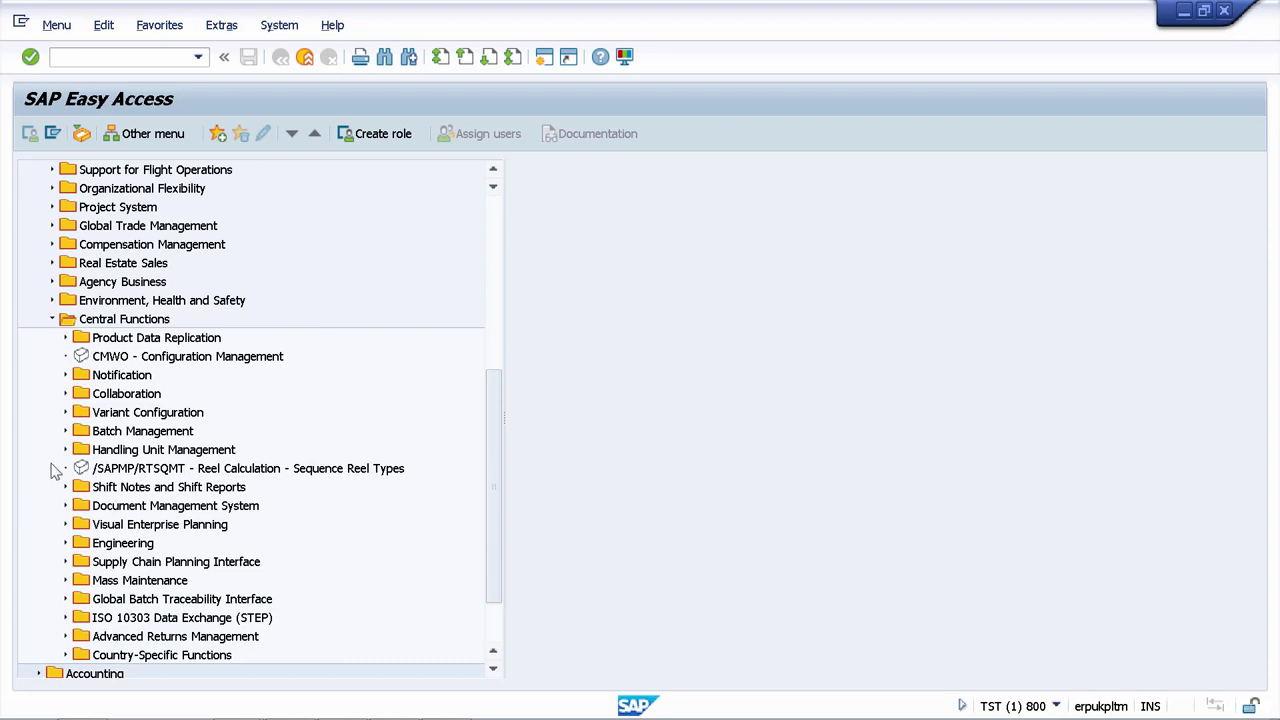
left_click(65, 506)
left_click(80, 525)
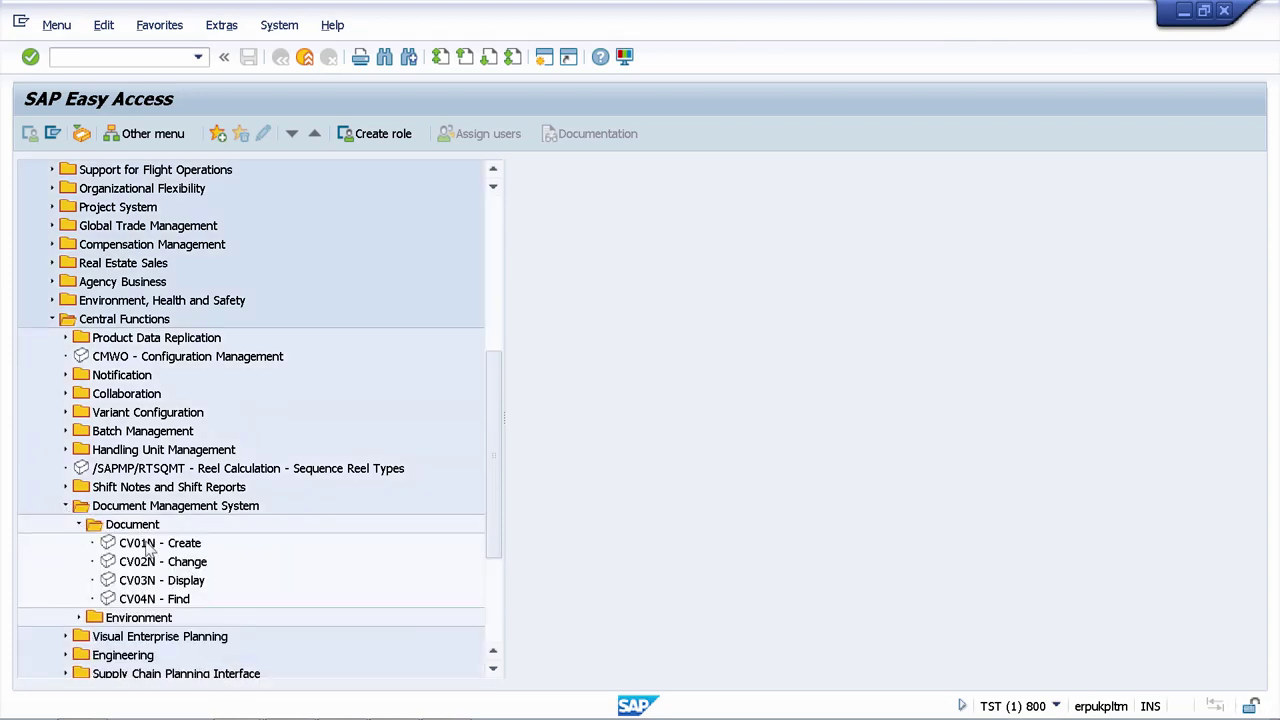
left_click(168, 564)
double_click(178, 565)
left_click(345, 209)
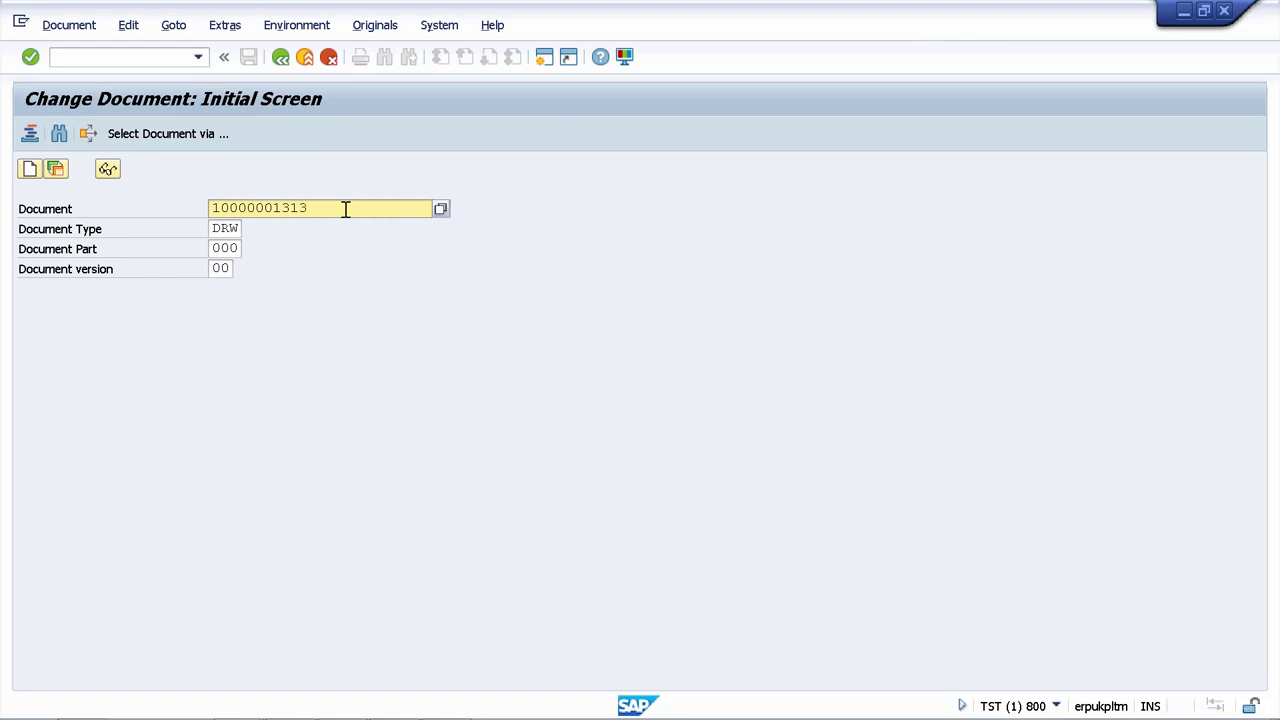
left_click(213, 229)
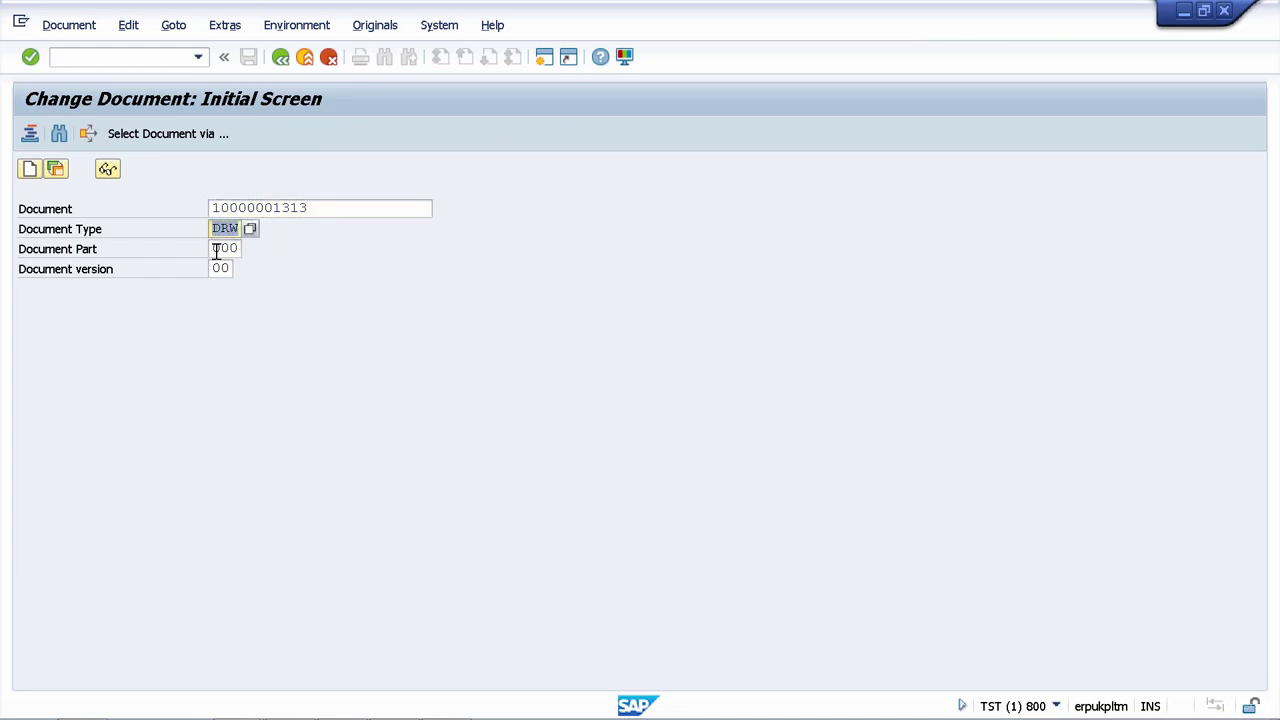
left_click(216, 249)
double_click(216, 249)
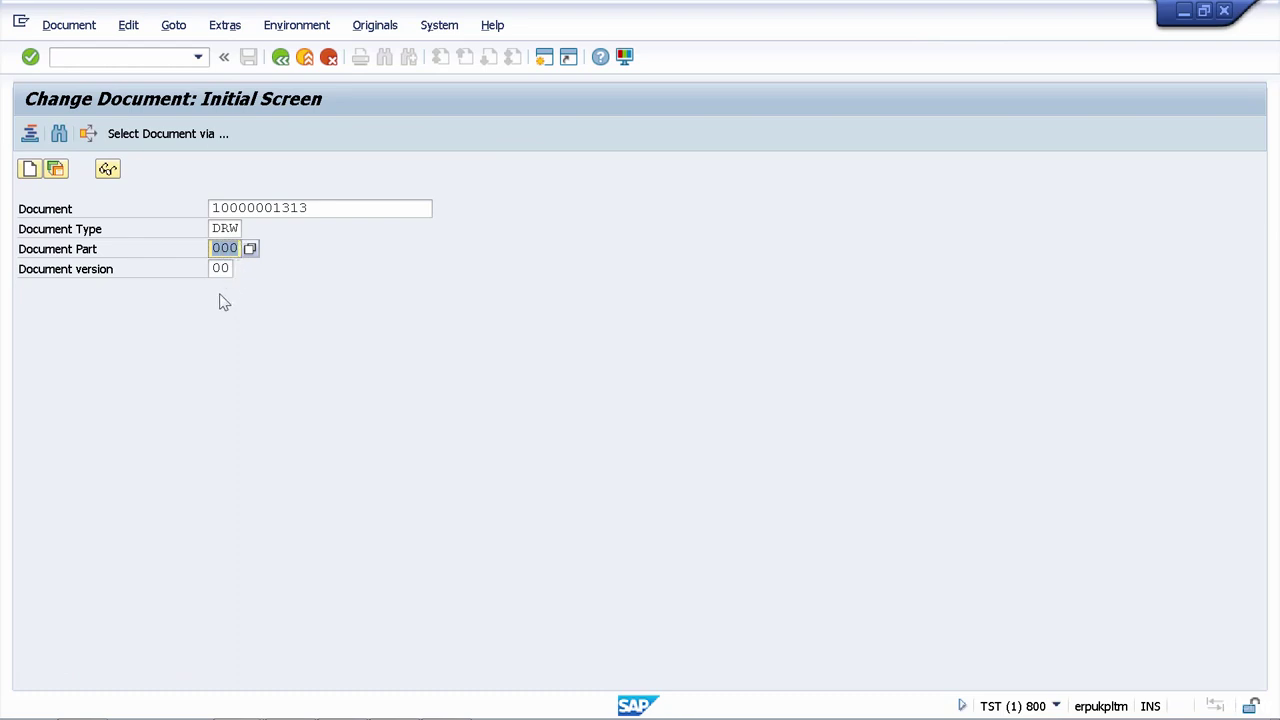
double_click(219, 269)
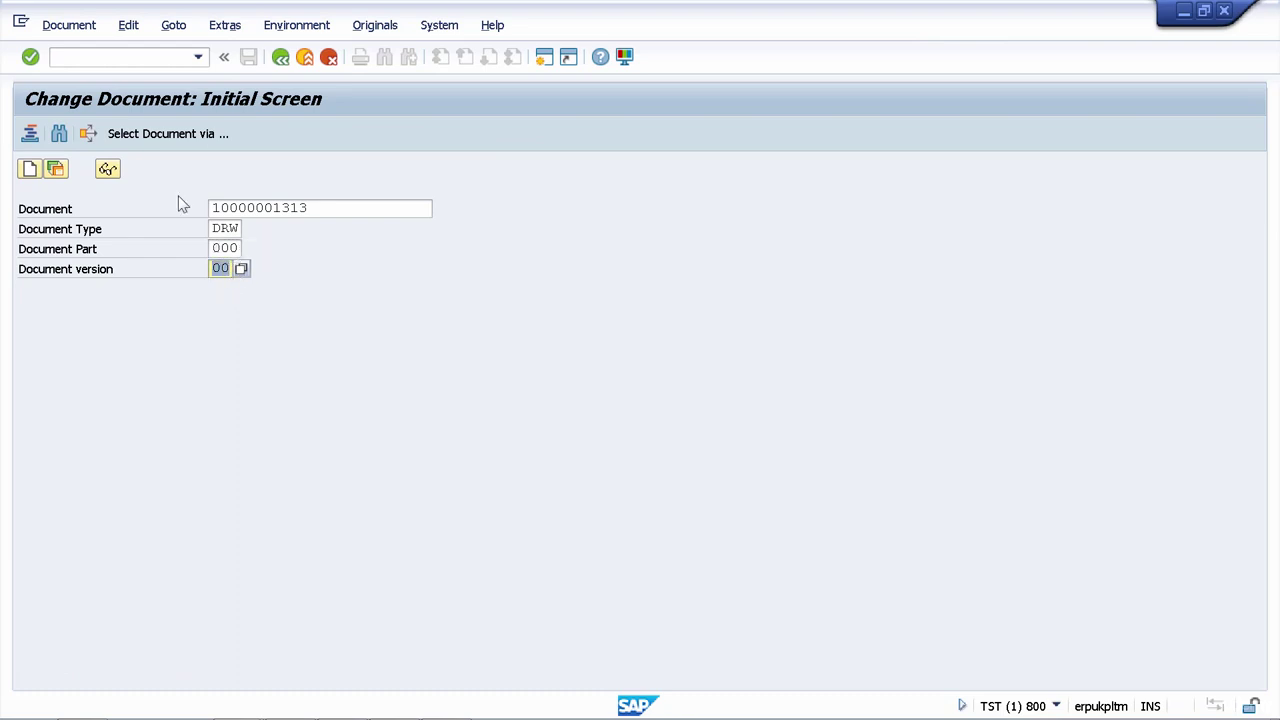
left_click(30, 57)
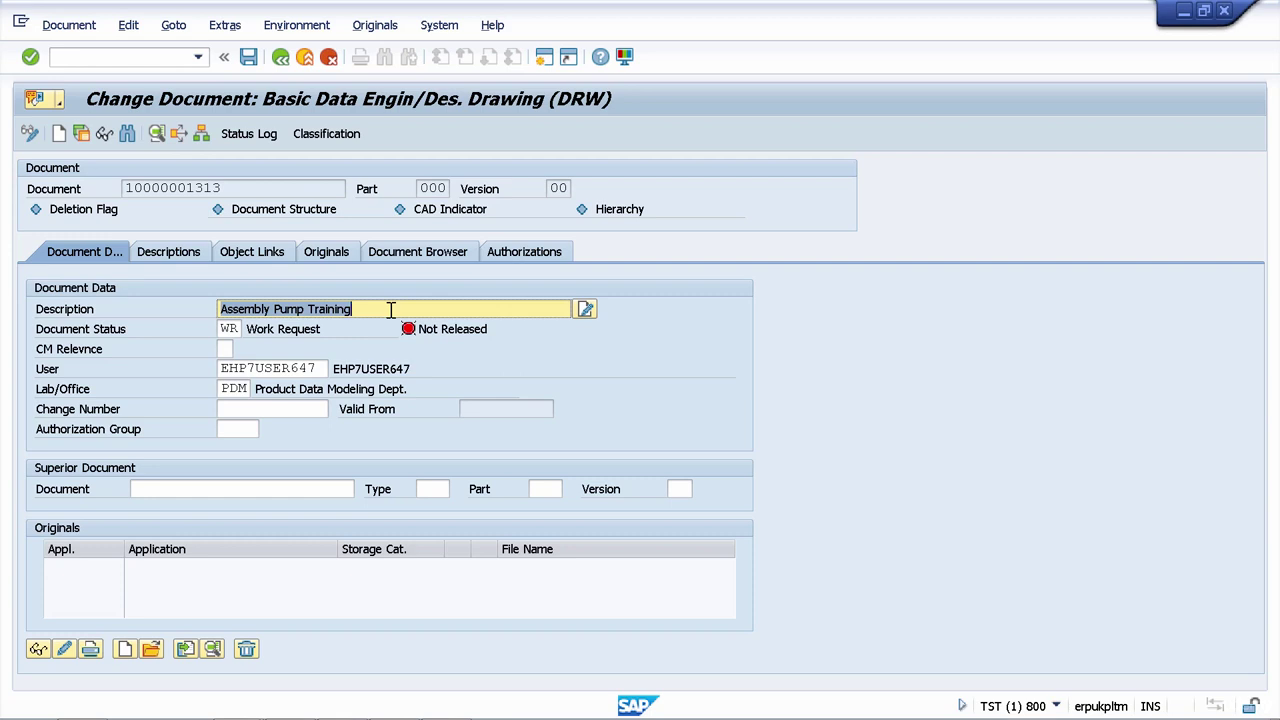
Review the possible values for the document status, and close the list without choosing one
left_click(232, 328)
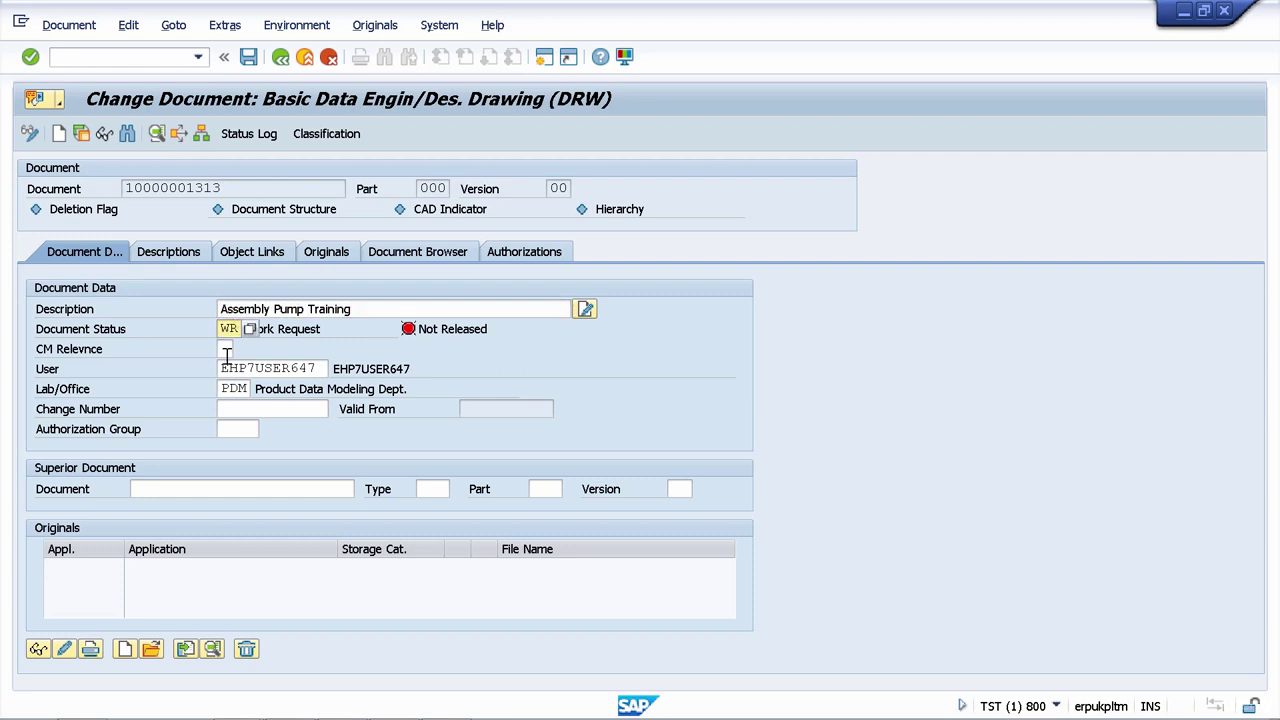
left_click_drag(221, 328, 240, 328)
left_click(244, 331)
key("Return")
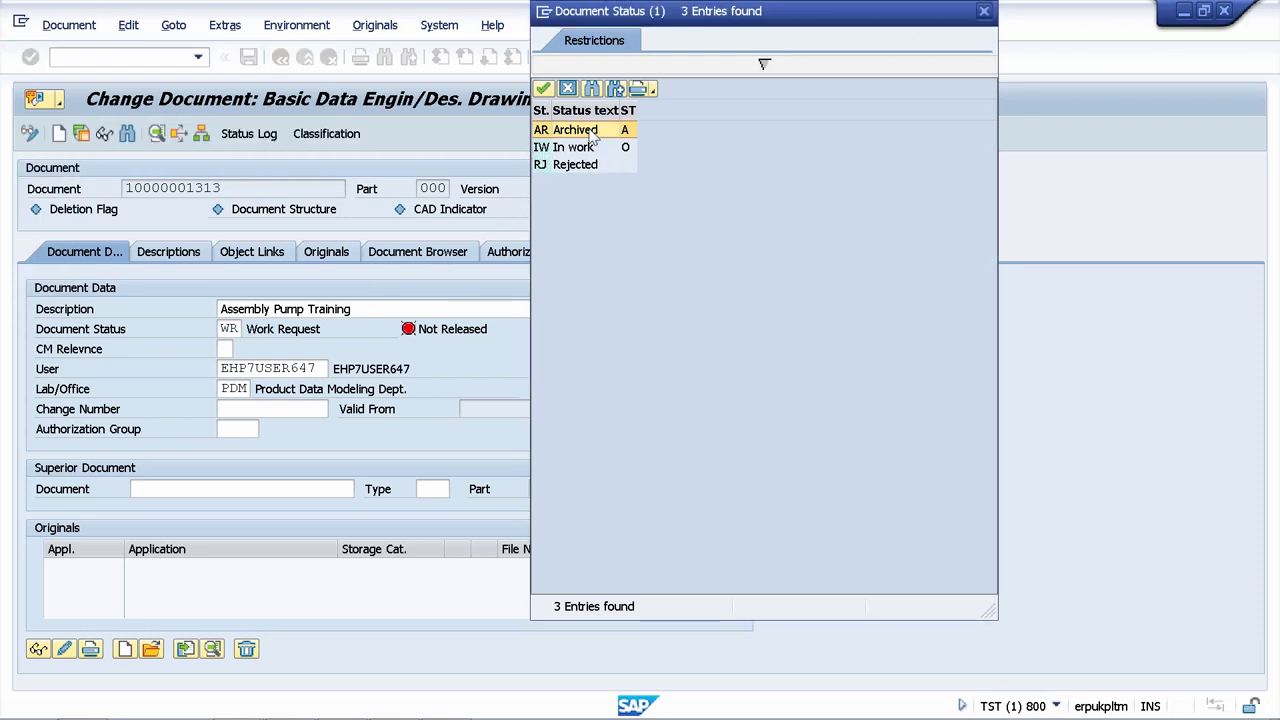
left_click(589, 150)
left_click(589, 166)
left_click(589, 132)
left_click(587, 150)
left_click(583, 167)
left_click(984, 11)
Display the document's status network, examine the whole flow of statuses from Work Request onward, and close it
left_click(228, 329)
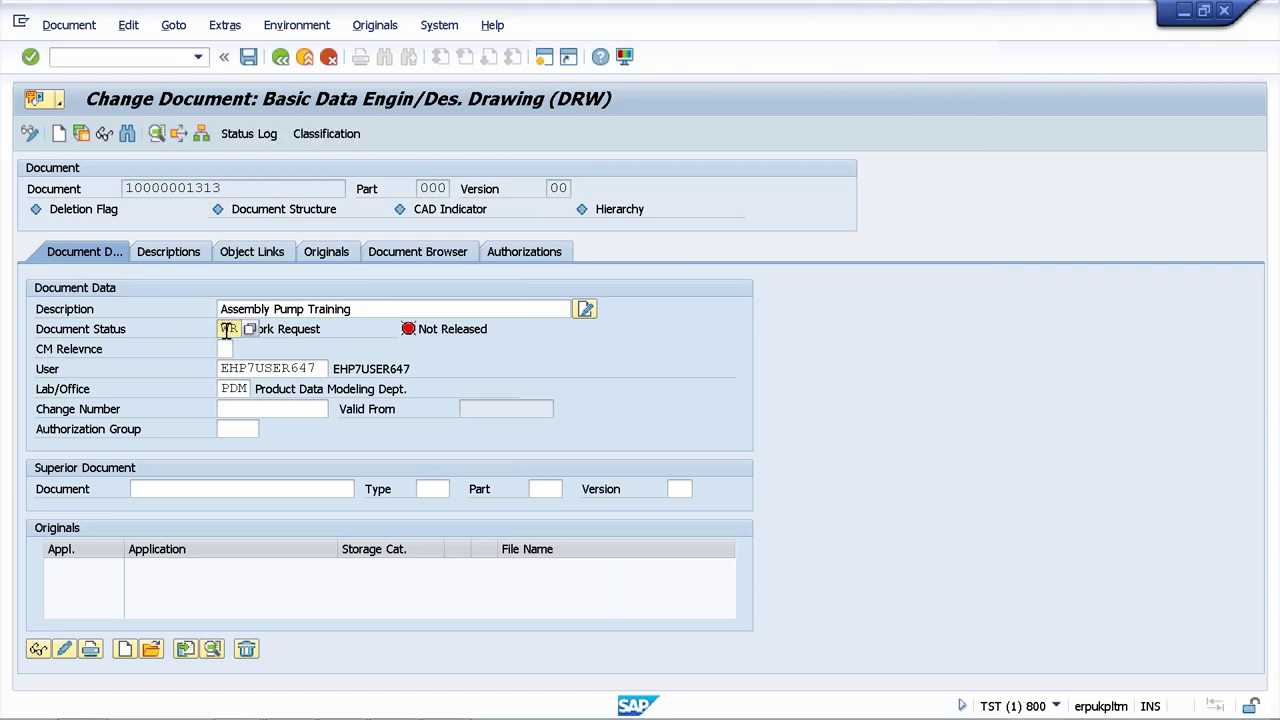
left_click(240, 36)
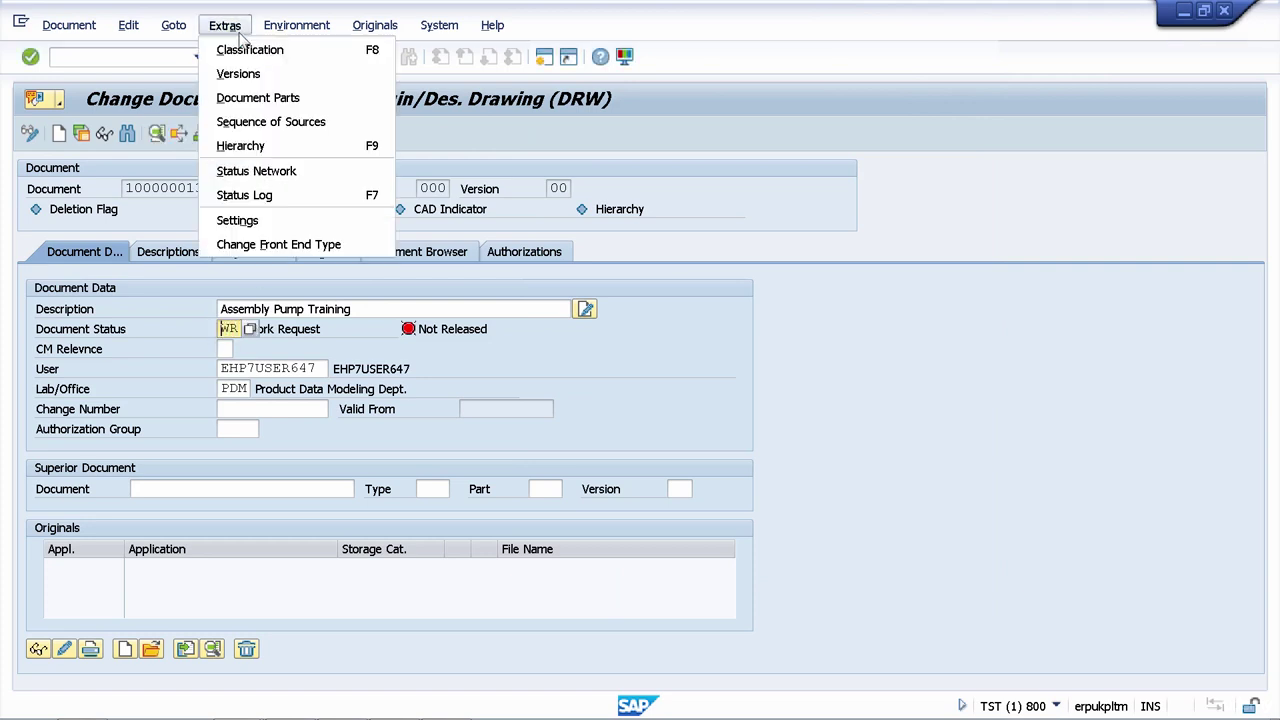
left_click(260, 172)
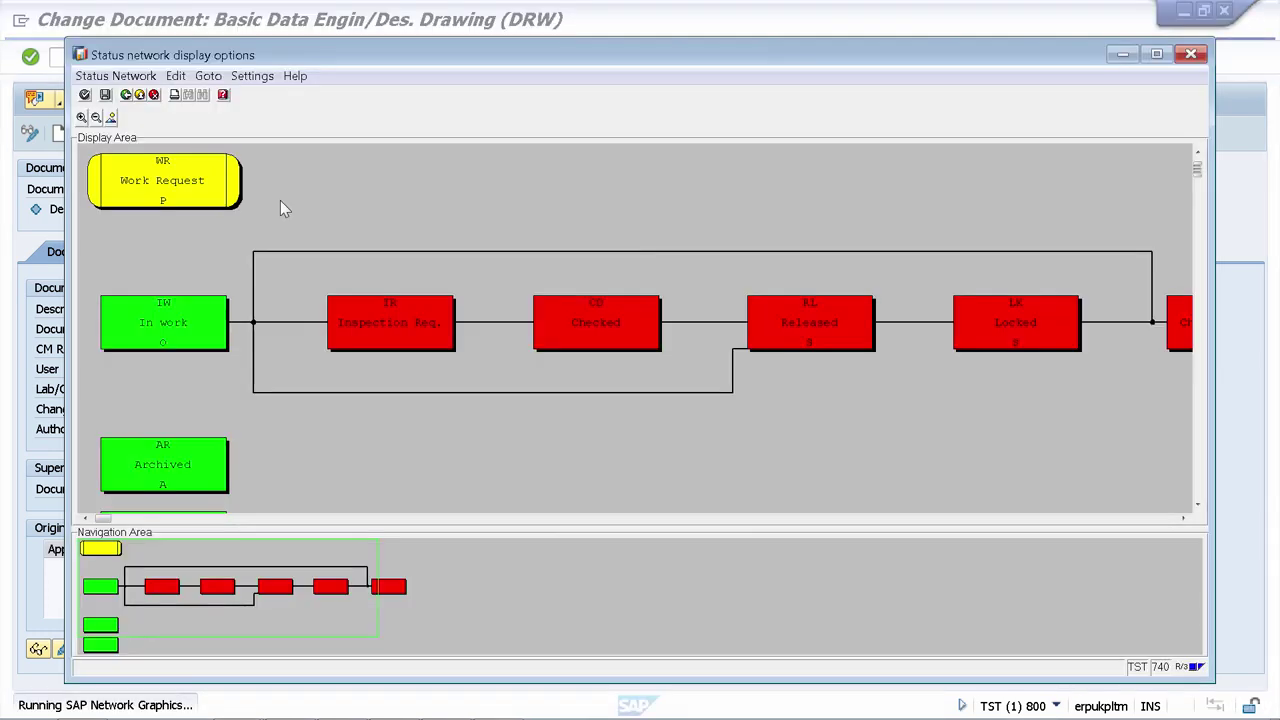
left_click(111, 118)
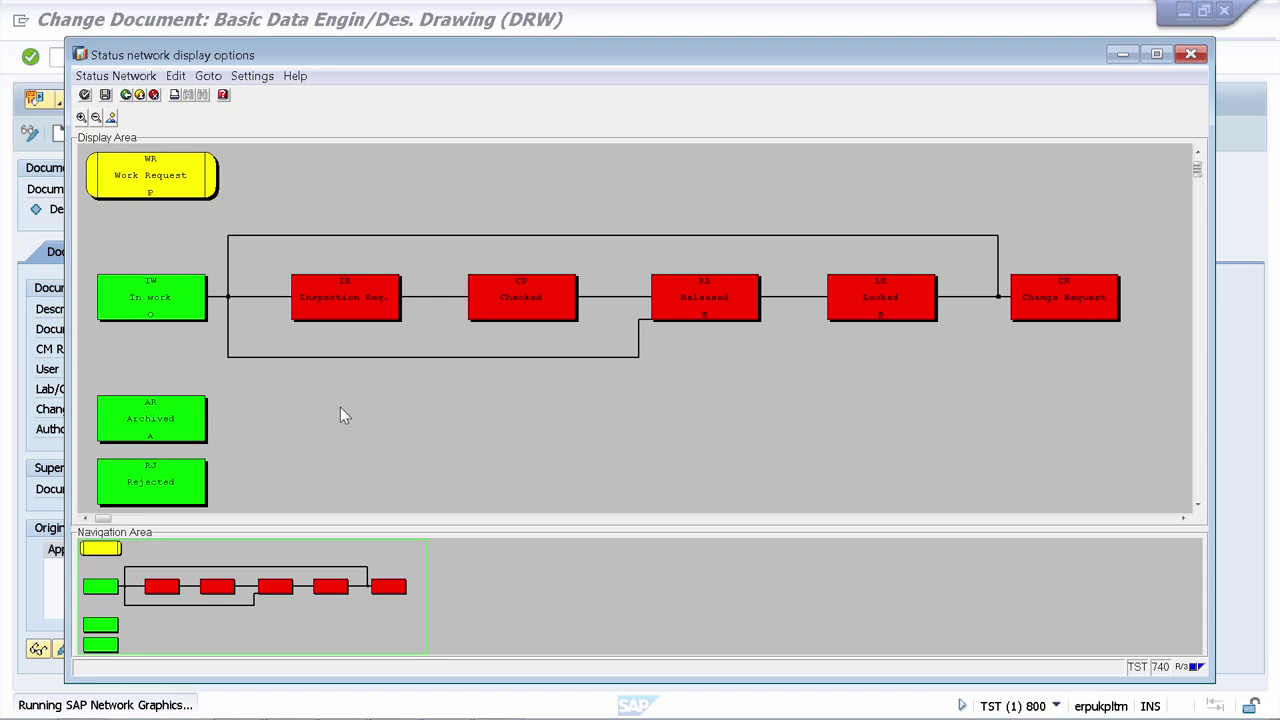
left_click(190, 170)
left_click(181, 294)
left_click(180, 488)
left_click(510, 311)
left_click(160, 296)
left_click(1191, 54)
Set the document status to IW (In work) and save the document with the status log entry "Started to work"
left_click(229, 328)
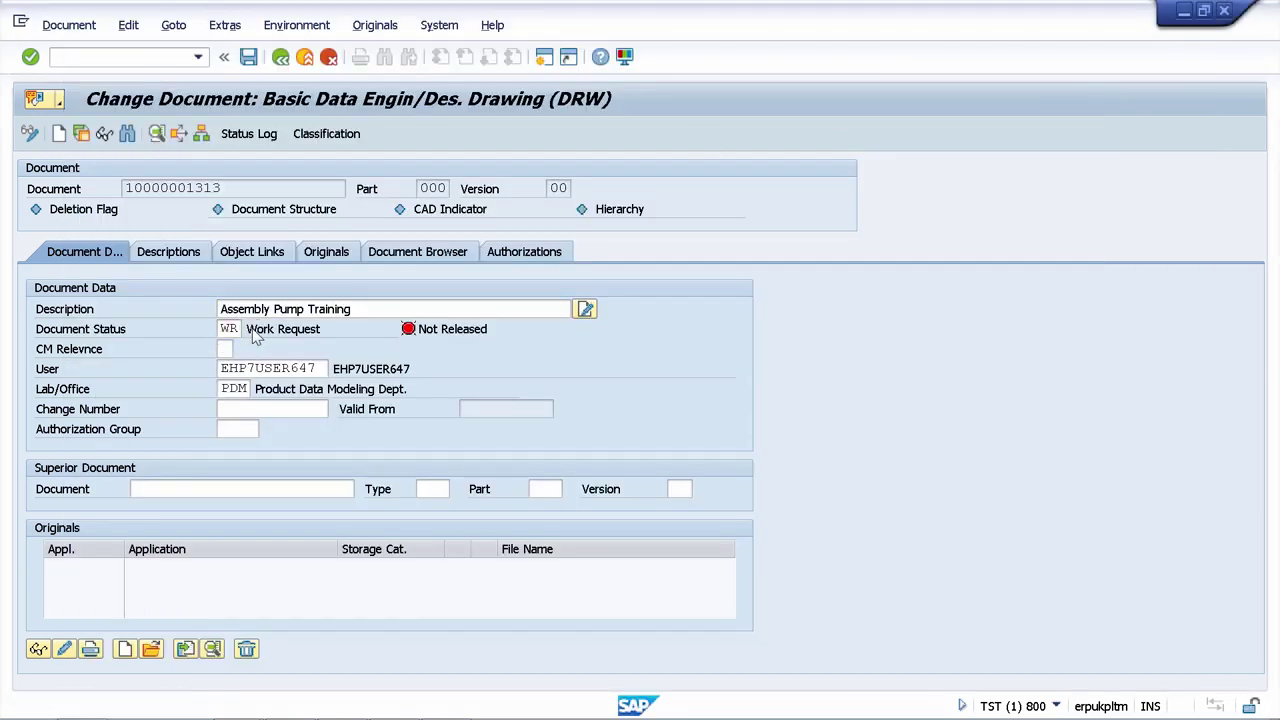
key("F4")
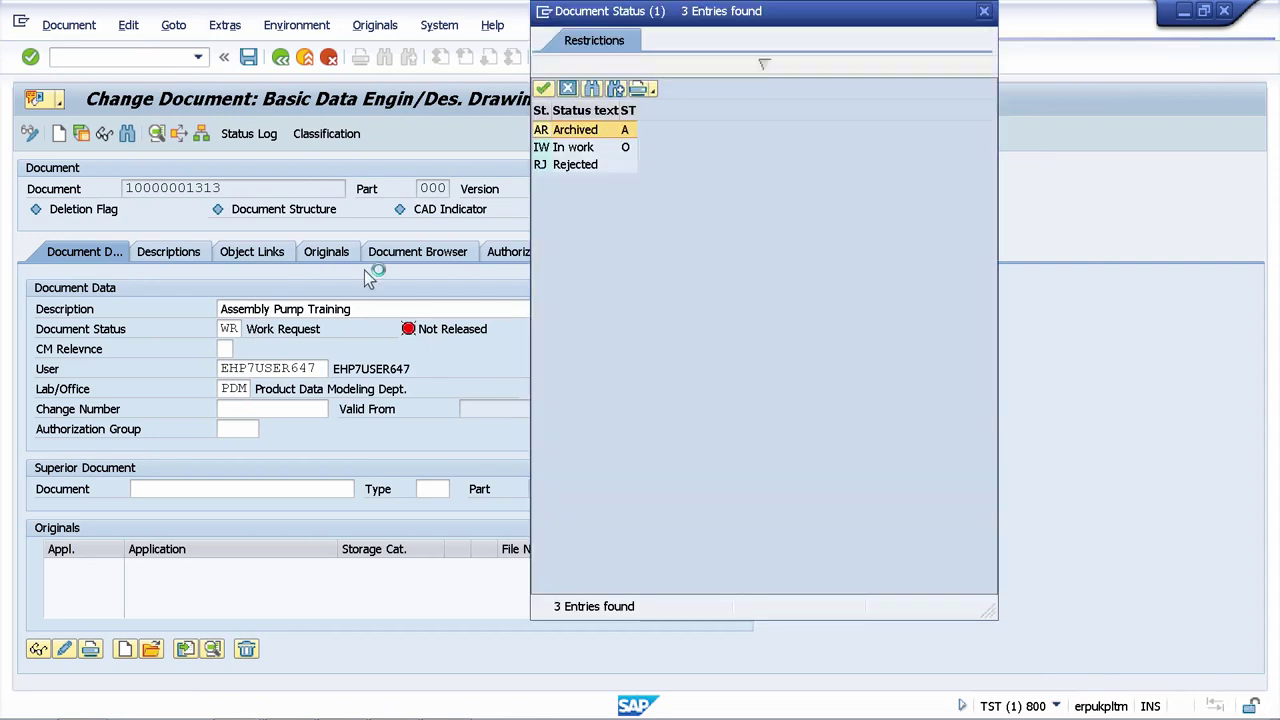
double_click(557, 152)
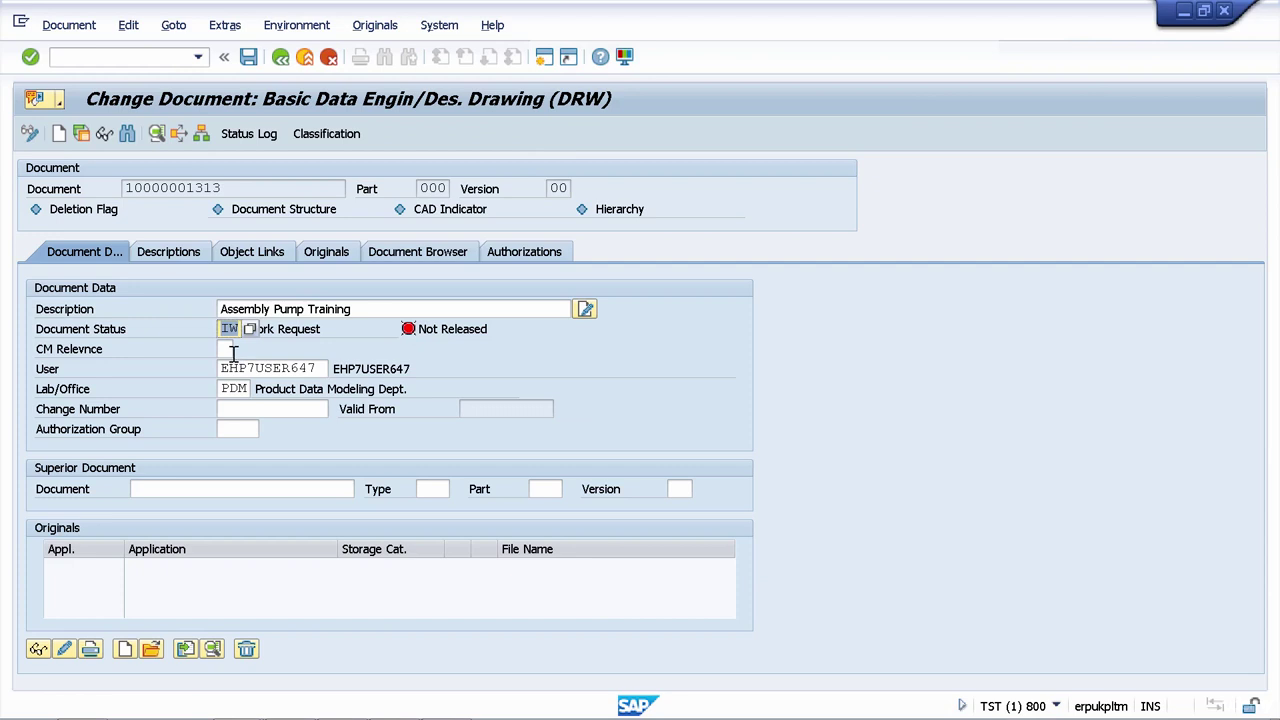
left_click(248, 57)
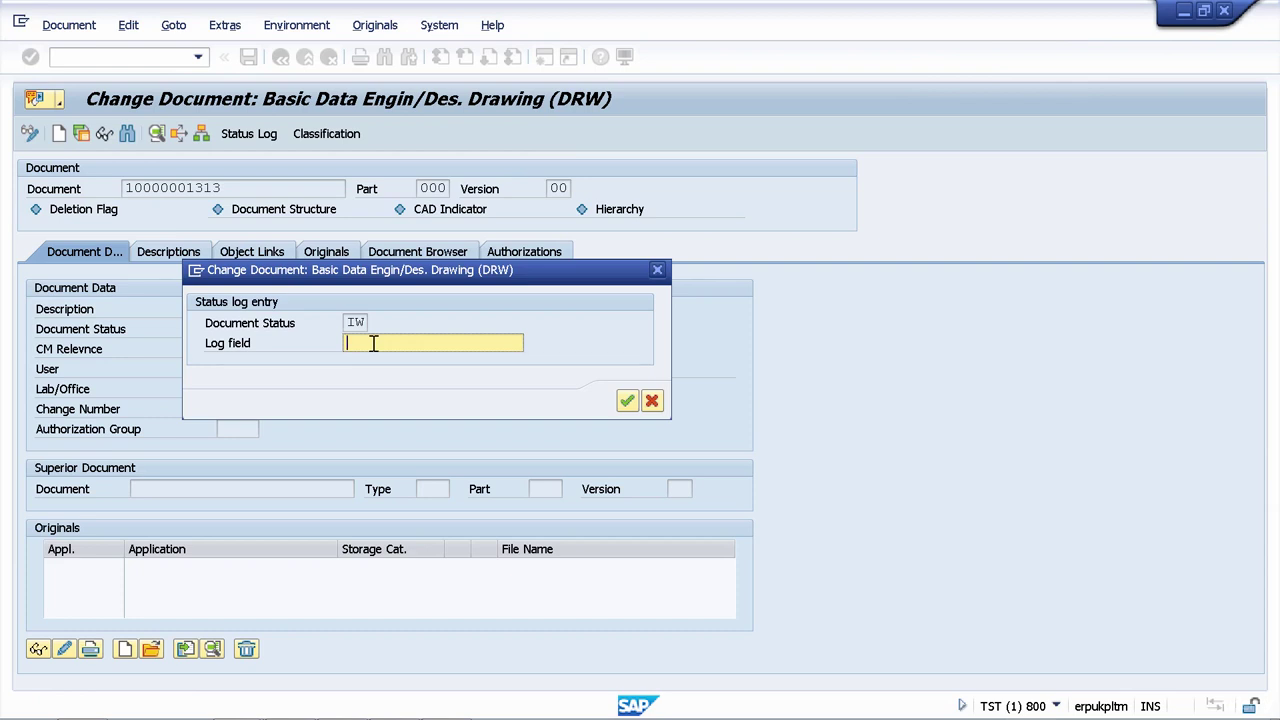
type("Started to work")
left_click(626, 400)
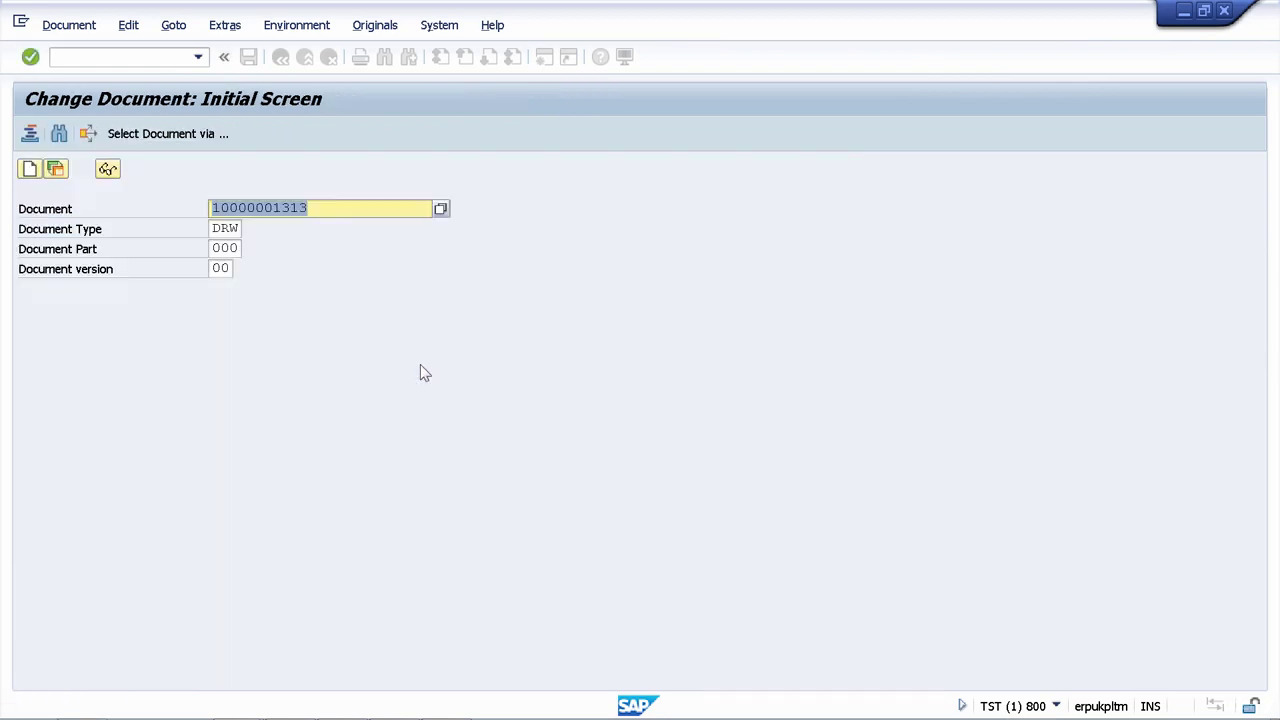